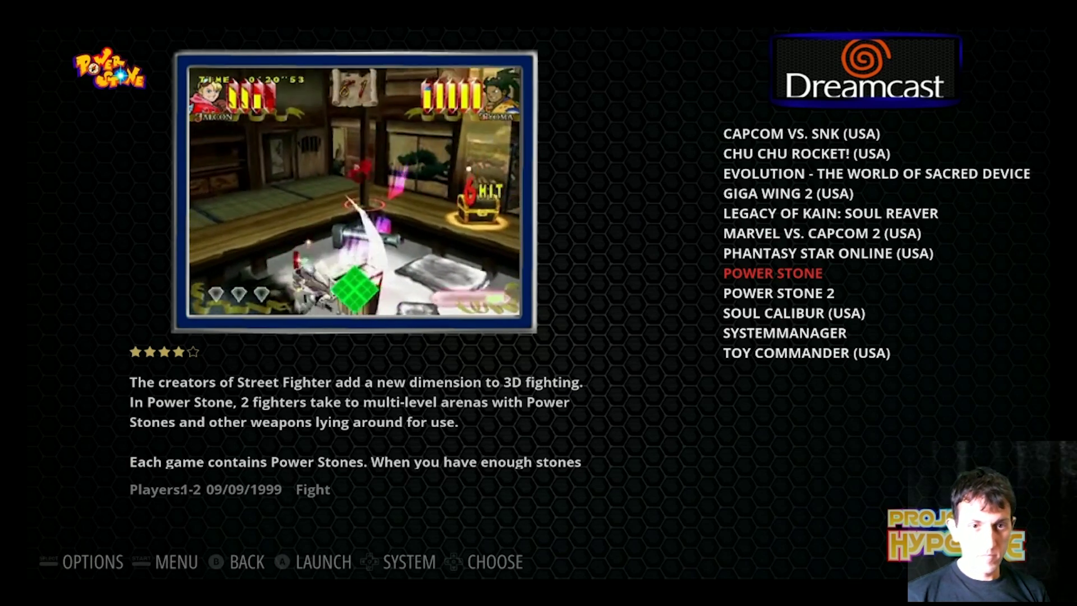
Step: Back out of the Power Stone game list to the system carousel showing Dreamcast
key(Escape)
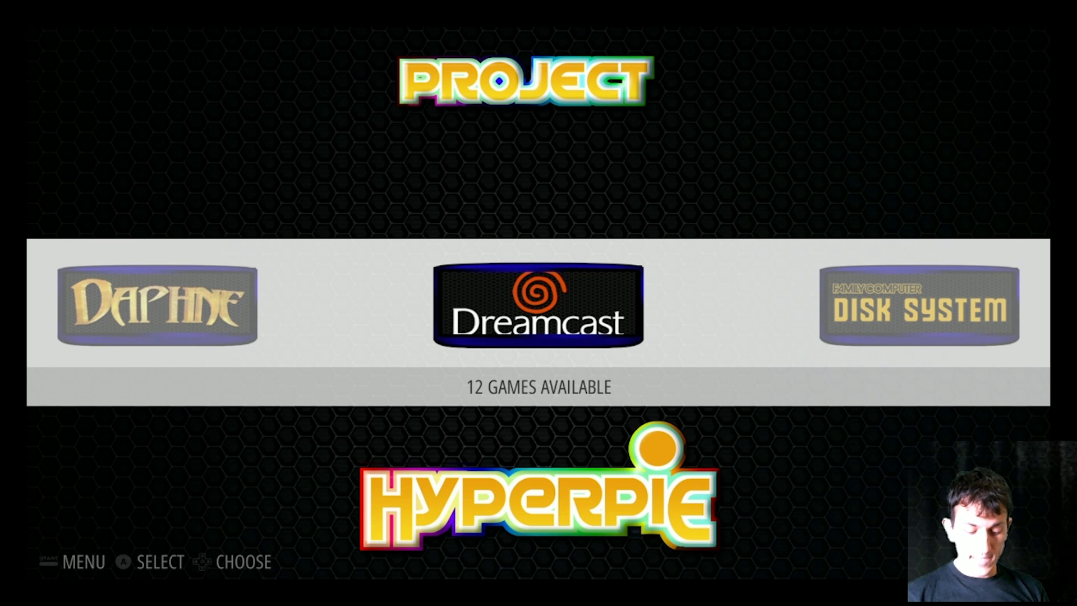
Step: Quit EmulationStation through the main menu's Quit options to reach the terminal
key(Left)
key(Return)
key(Down)
key(Down)
key(Down)
key(Down)
key(Down)
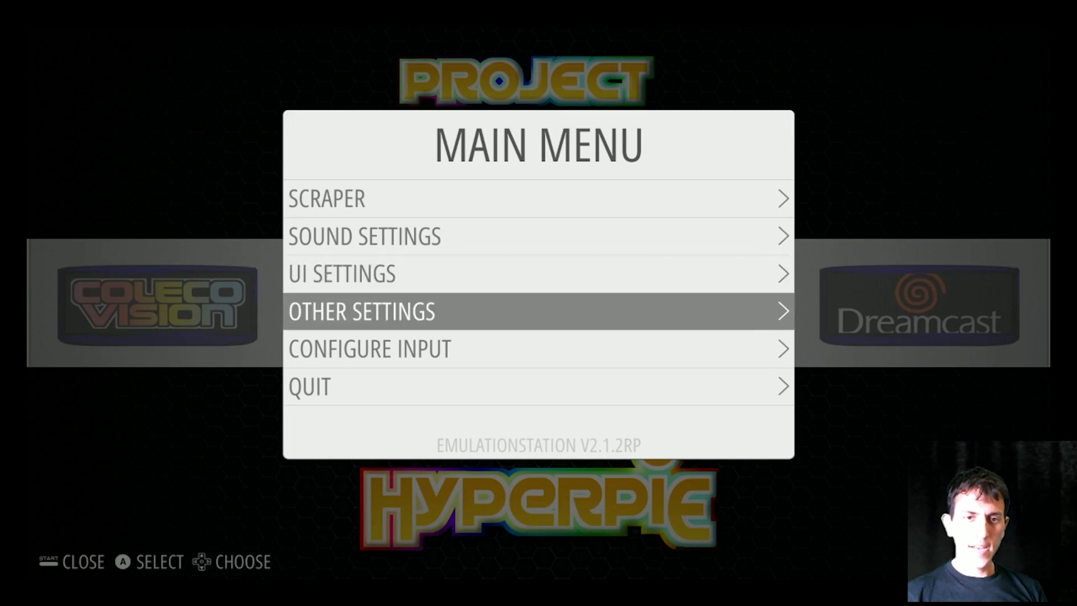
key(Return)
key(Down)
key(Down)
key(Down)
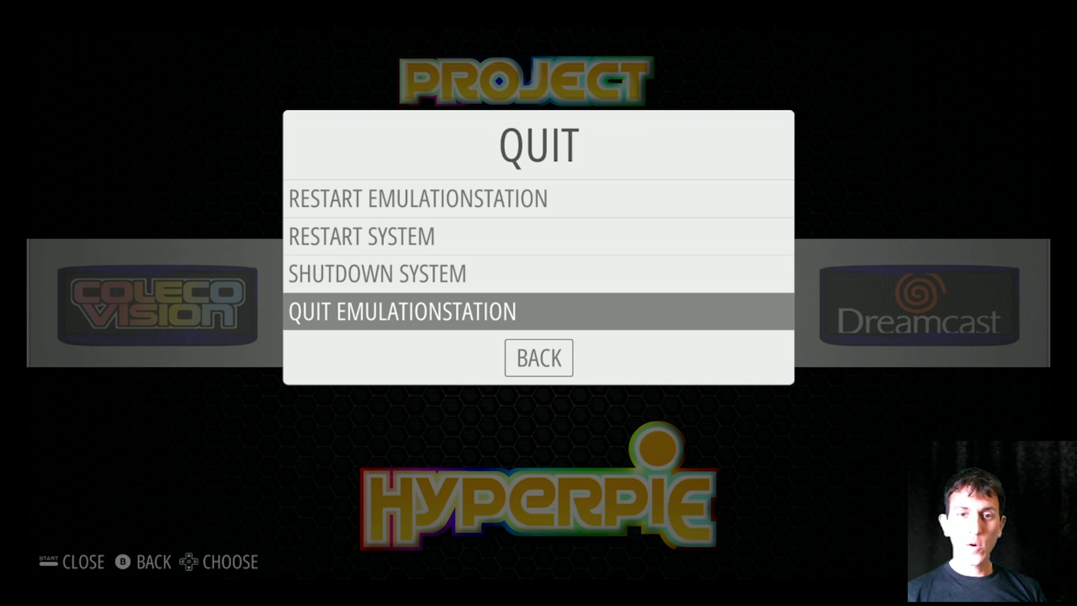
key(Return)
key(Escape)
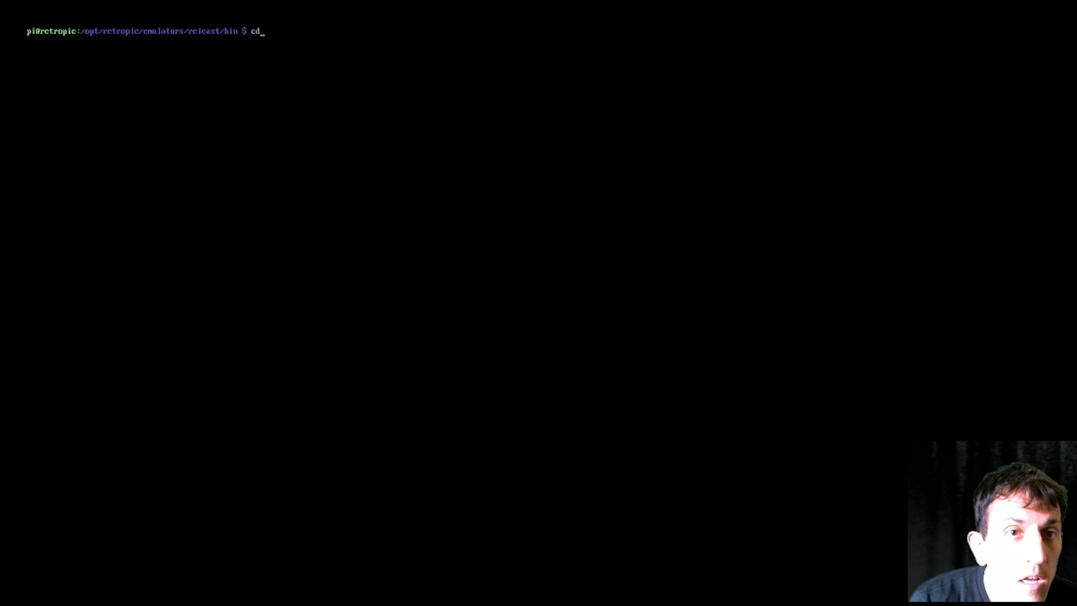
key(Return)
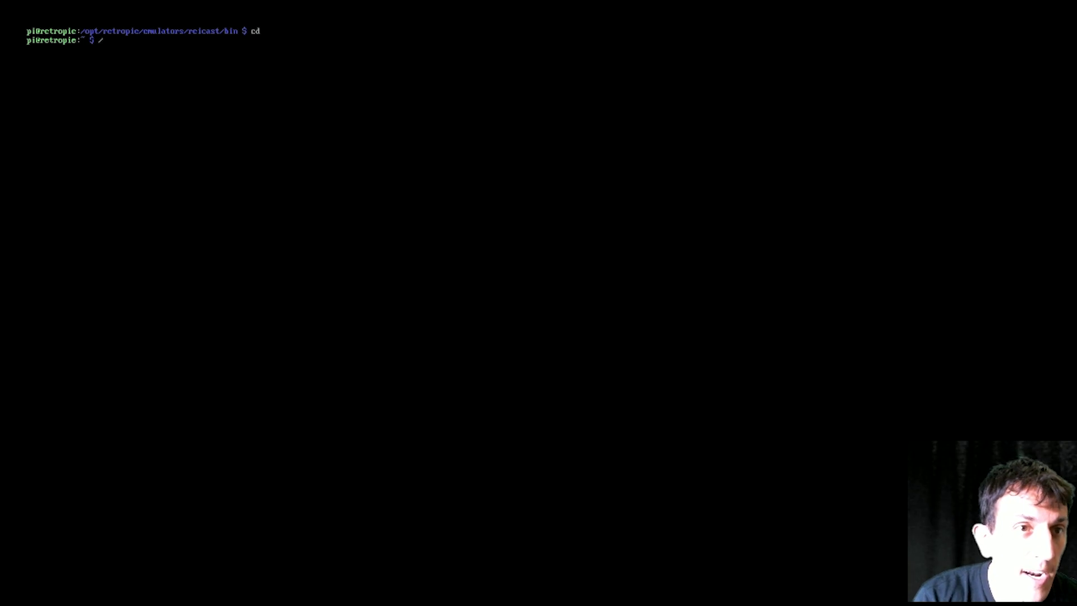
Step: Change directory to /opt/retropie/emulators/reicast/bin, recalling the cd command from history
text(opt/)
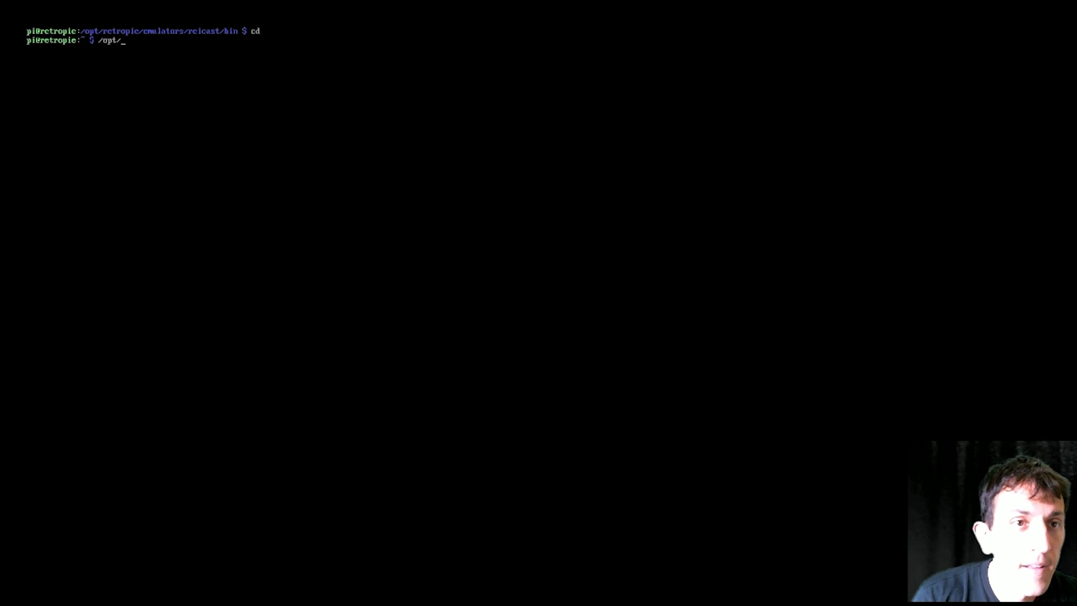
key(Up)
key(Up)
key(Up)
key(Down)
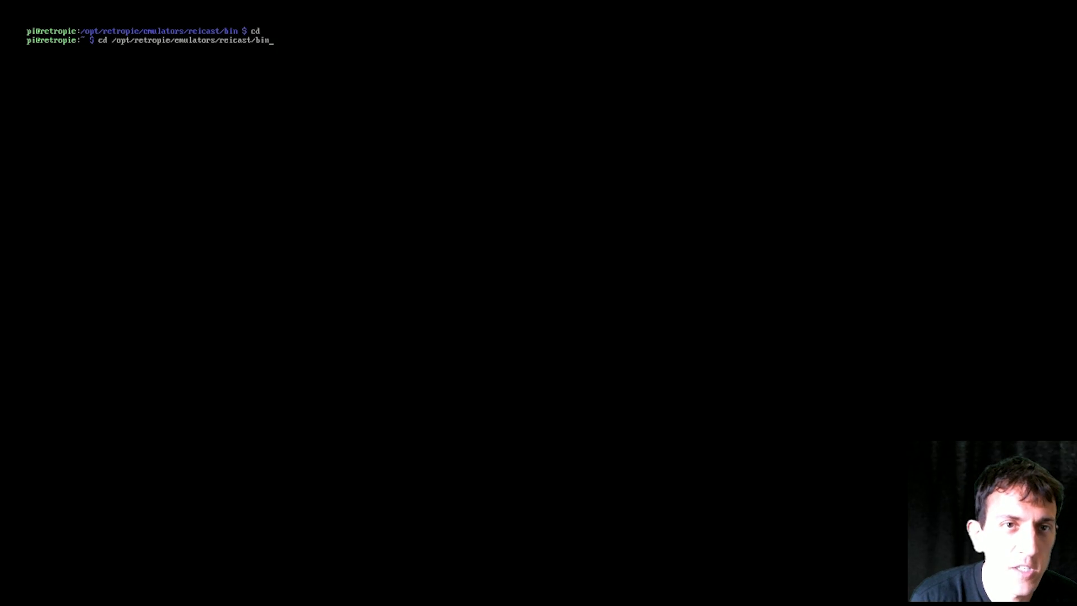
key(Return)
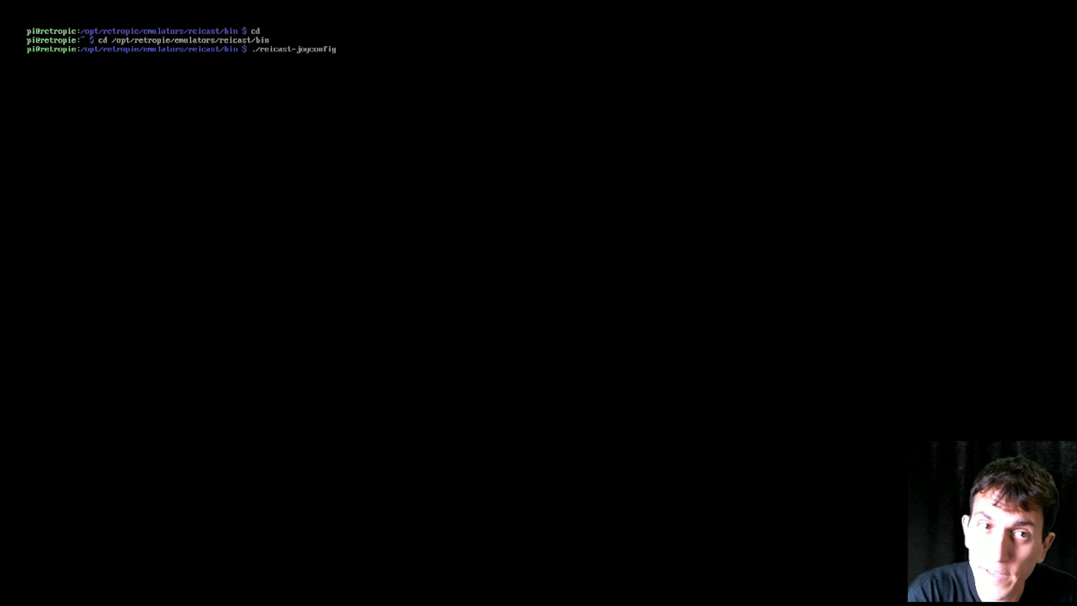
Step: Run ./reicast-joyconfig and pick device 3, the Nintendo Wii Remote Pro Controller
key(Return)
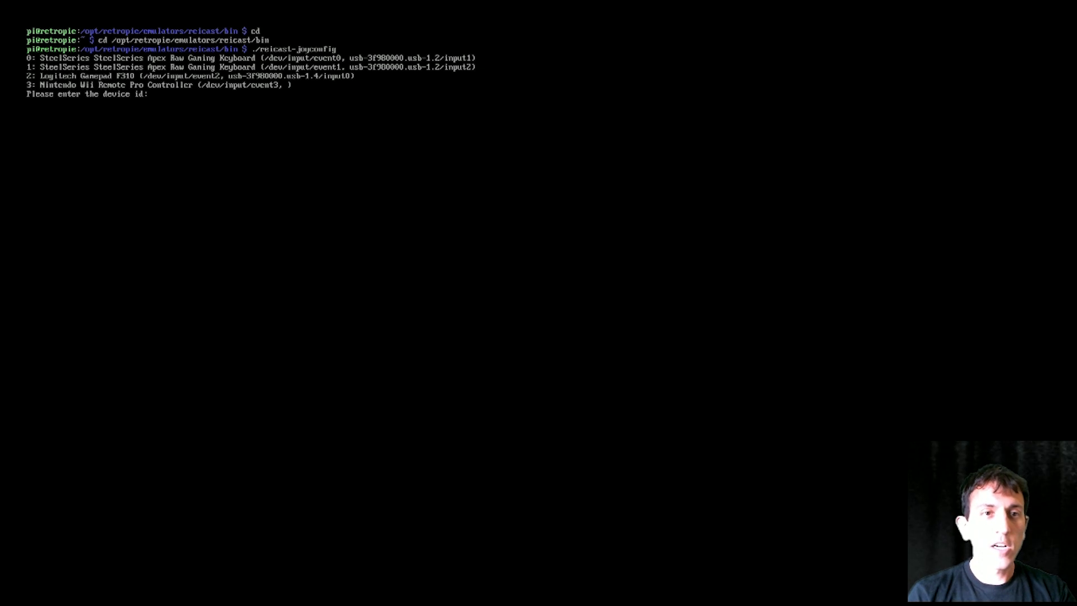
text(3)
key(Return)
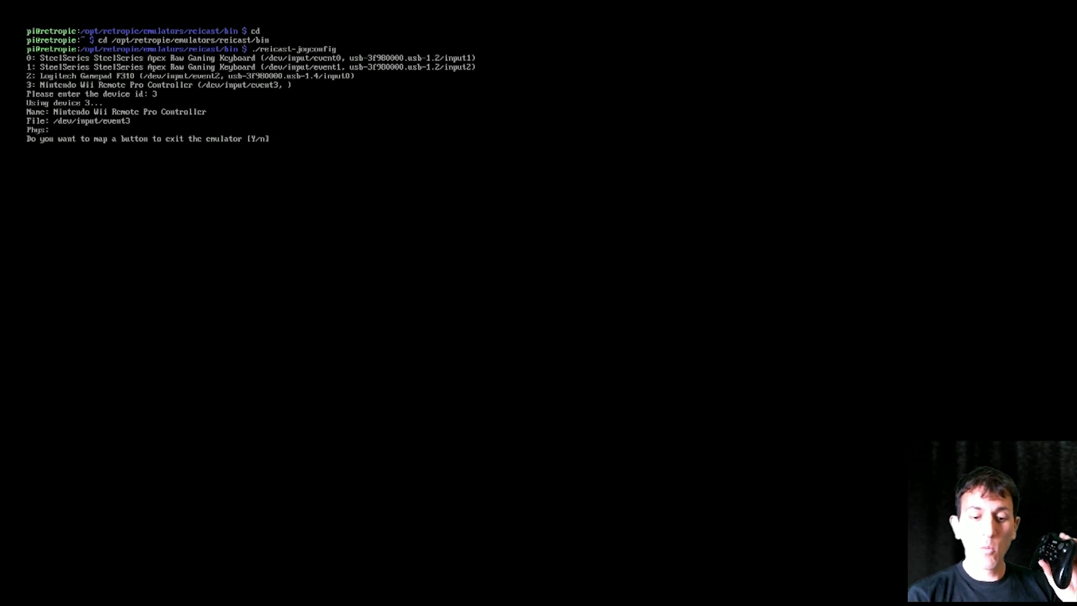
Step: Map only the exit button to Home (316, BTN_MODE), answering n to every other button and trigger prompt
text(y)
key(Return)
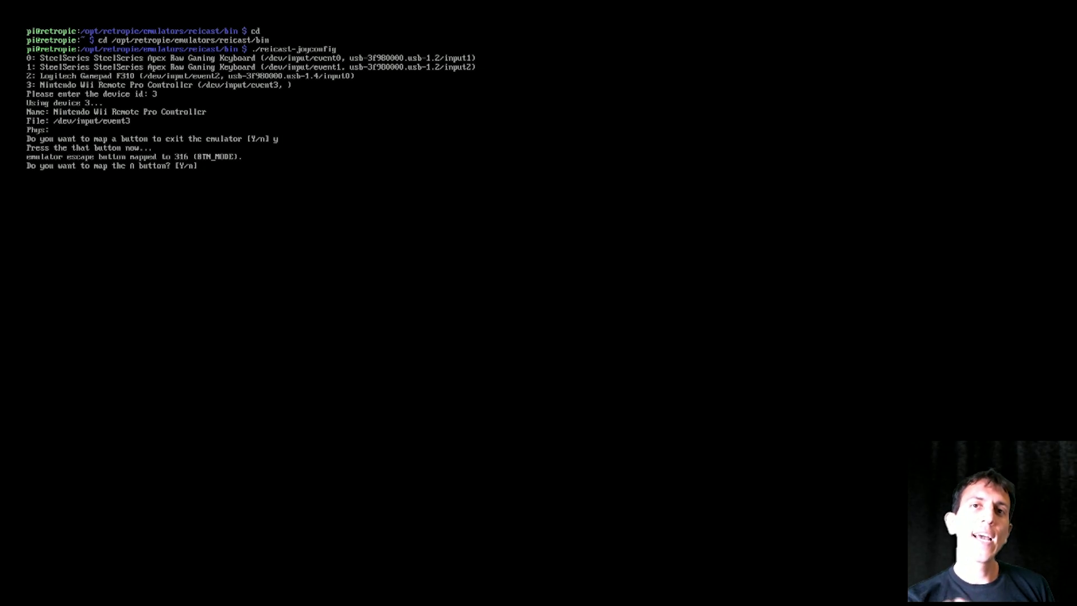
key(n)
key(Return)
key(n)
key(Return)
key(n)
key(Return)
key(n)
key(Return)
key(n)
key(Return)
key(n)
key(Return)
key(n)
key(Return)
key(n)
key(Return)
key(n)
key(n)
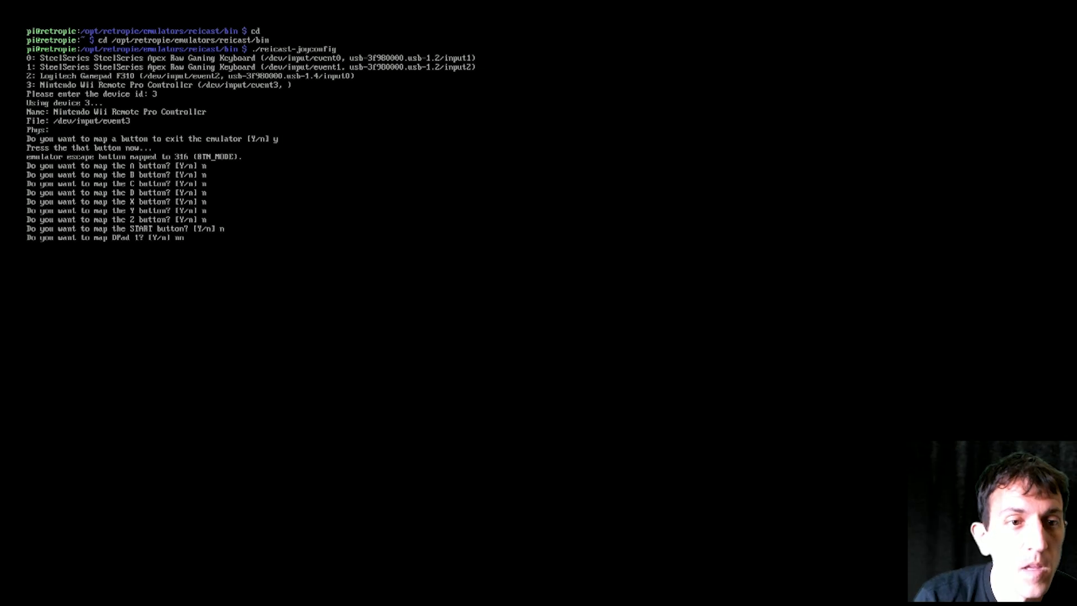
key(Return)
key(n)
key(Return)
key(n)
key(Return)
key(n)
key(Return)
key(n)
key(Return)
text(n)
key(Return)
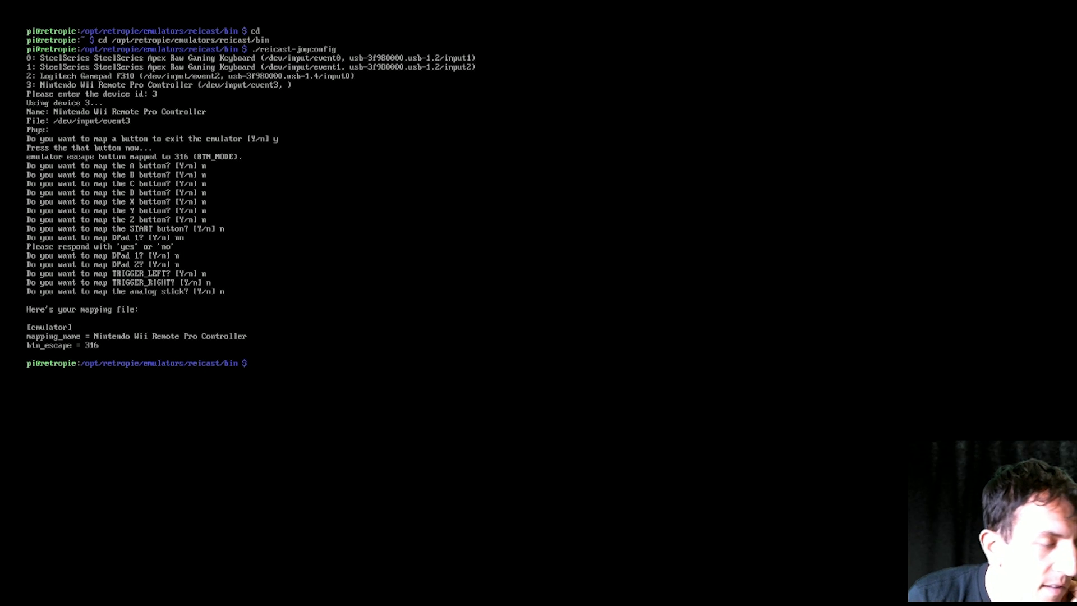
text(attrac)
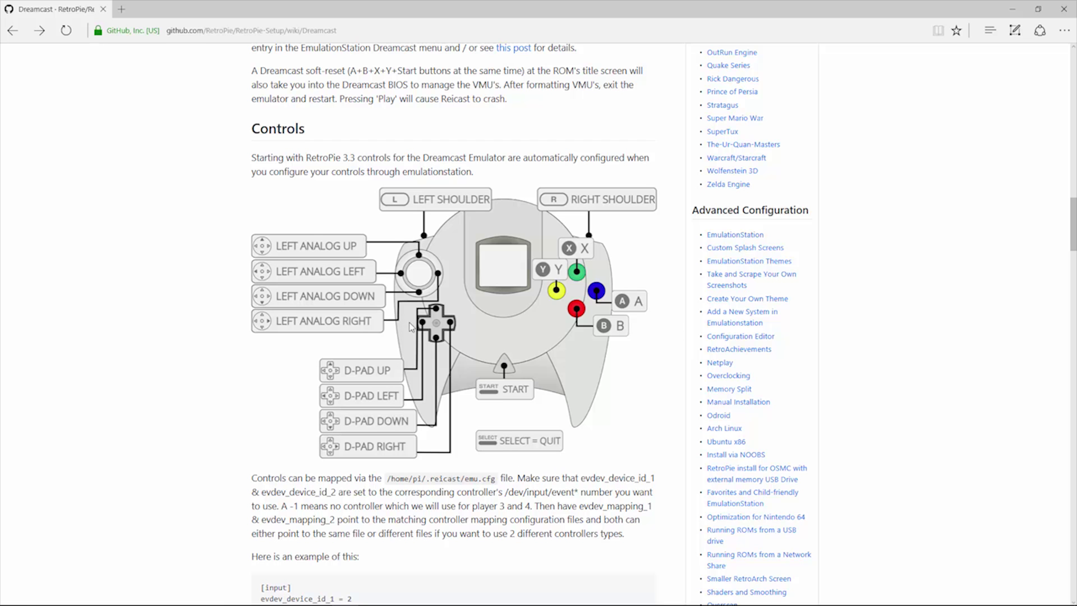
Step: Scroll the Dreamcast wiki page down past the PS4 controller config block
scroll(443, 306, down, 7)
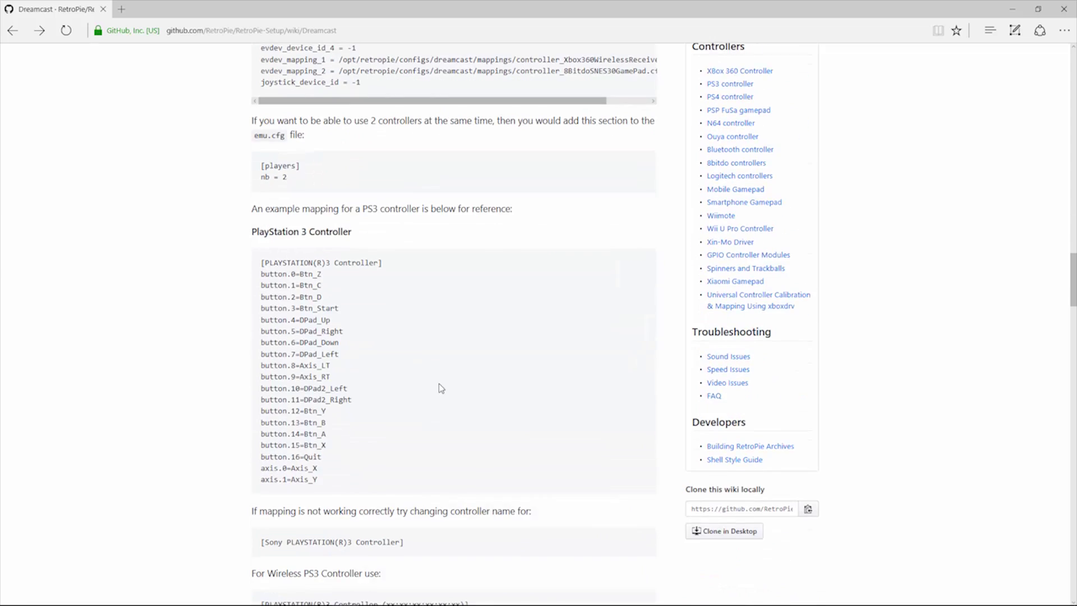
scroll(441, 388, down, 20)
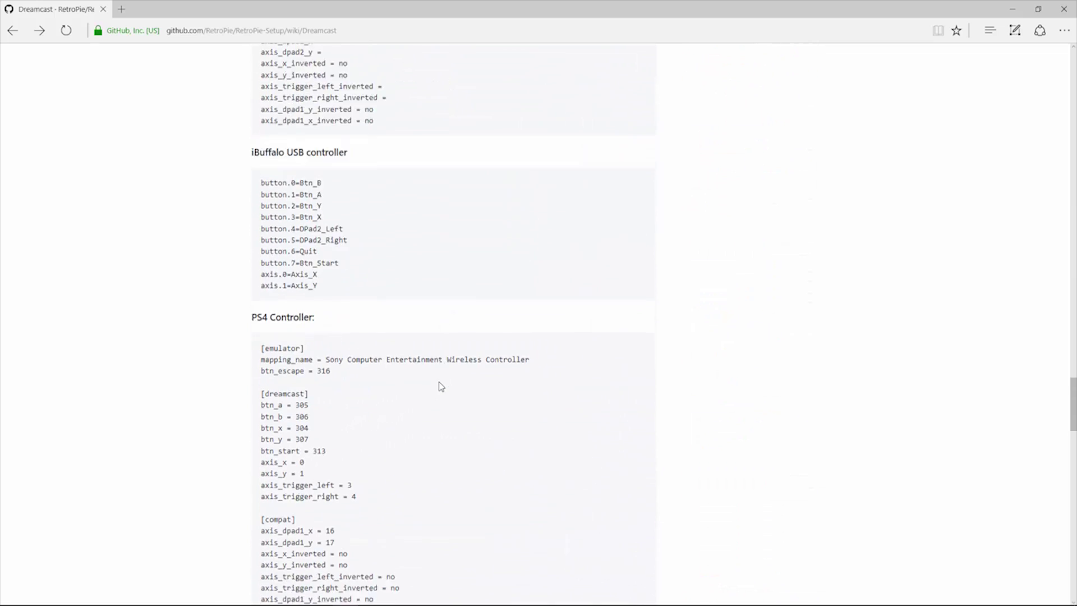
scroll(441, 387, down, 3)
drag(250, 180, 370, 413)
scroll(371, 413, down, 3)
click(379, 416)
Step: Highlight the reicast-joyconfig instructions for saving output to /home/pi/.reicast/mappings
scroll(381, 418, down, 5)
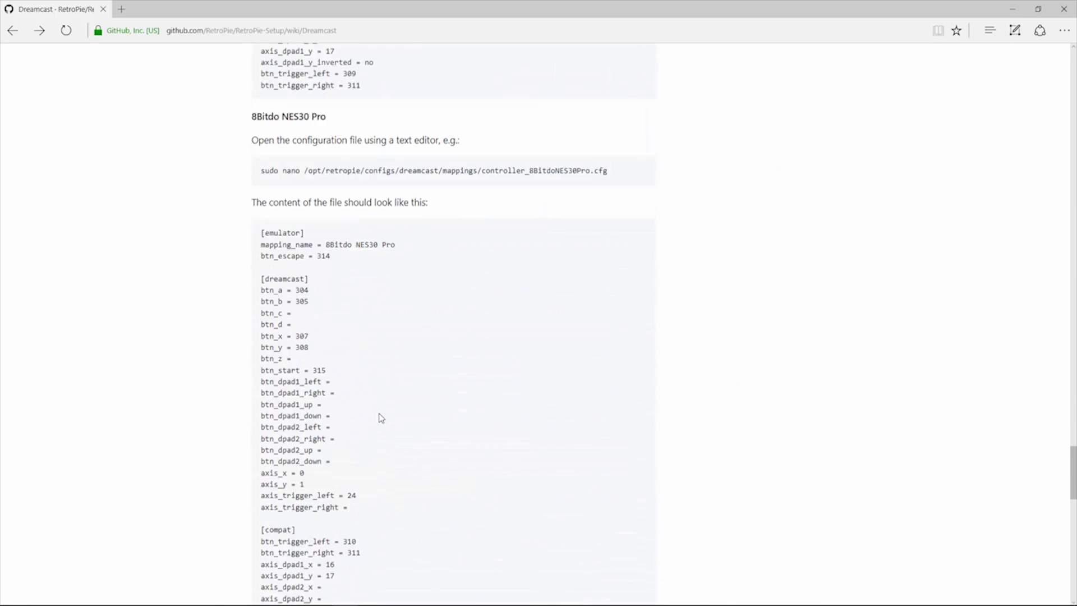
scroll(380, 418, down, 20)
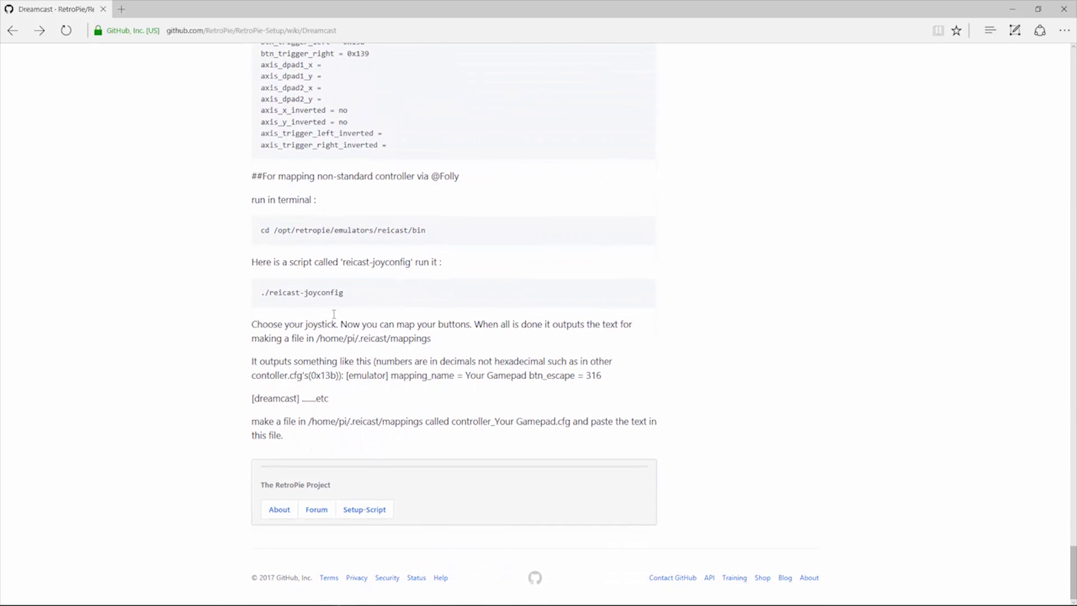
mouse_move(240, 201)
mouse_down()
mouse_move(361, 250)
mouse_move(409, 313)
mouse_move(231, 192)
mouse_up()
right_click(410, 312)
click(327, 299)
click(437, 343)
scroll(676, 378, up, 10)
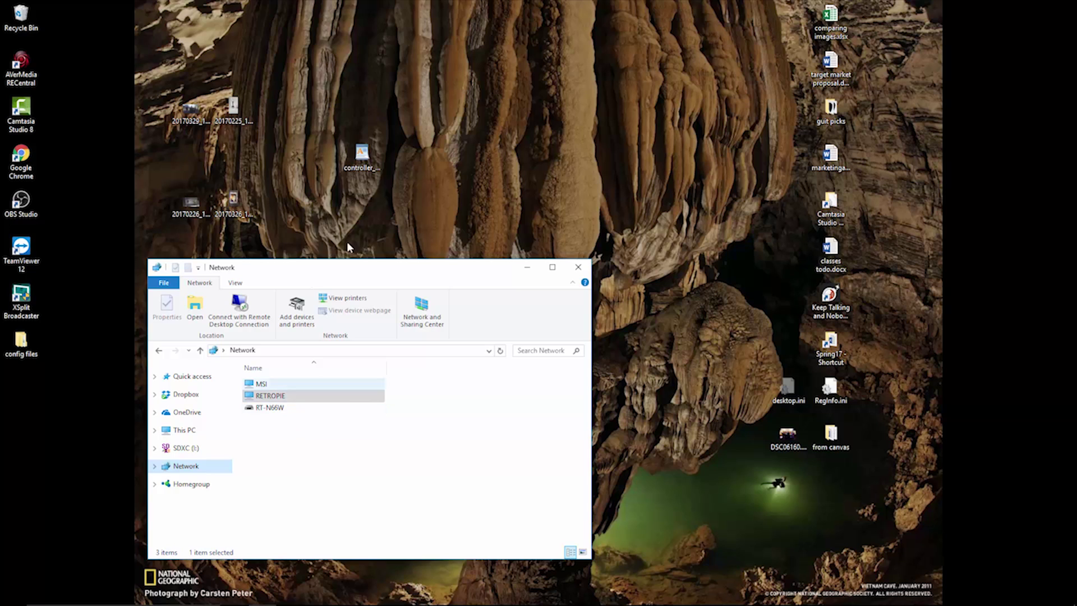
Step: Maximize the Network window and open the RETROPIE computer's shared folders
double_click(364, 259)
double_click(362, 2)
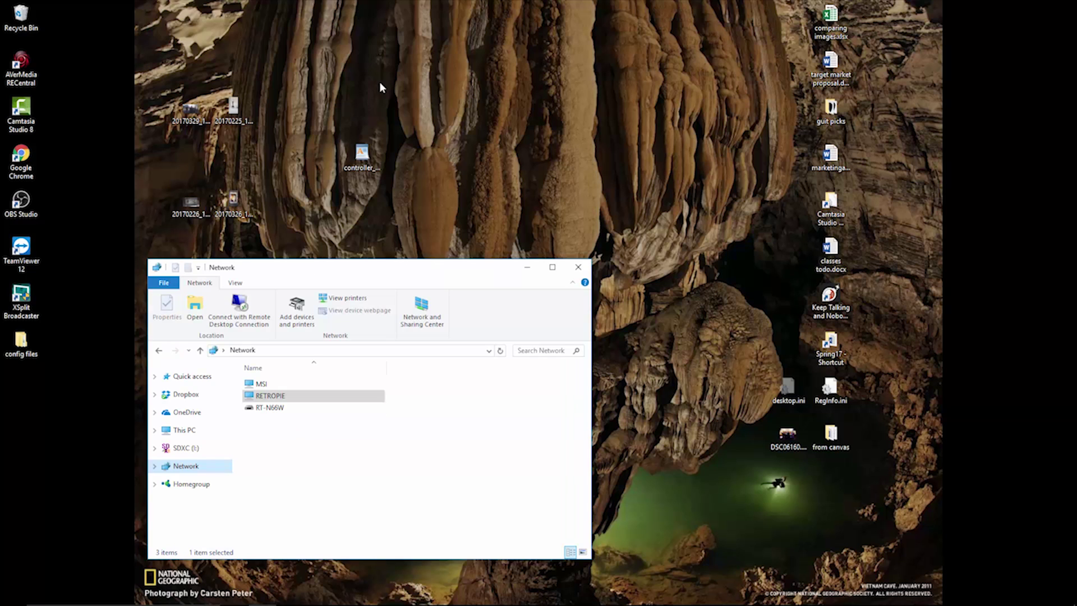
click(552, 267)
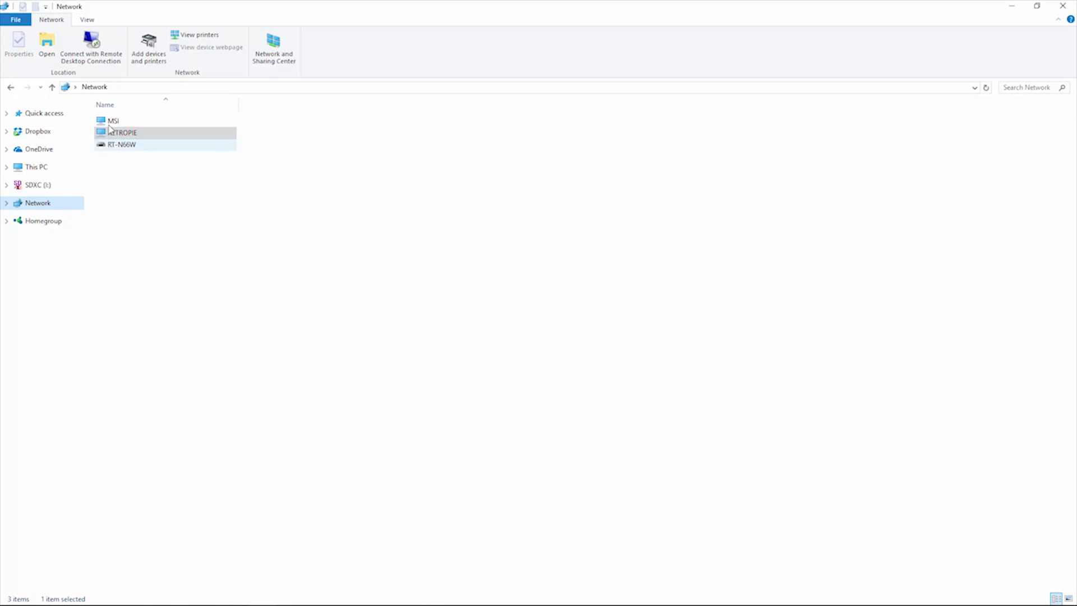
click(28, 205)
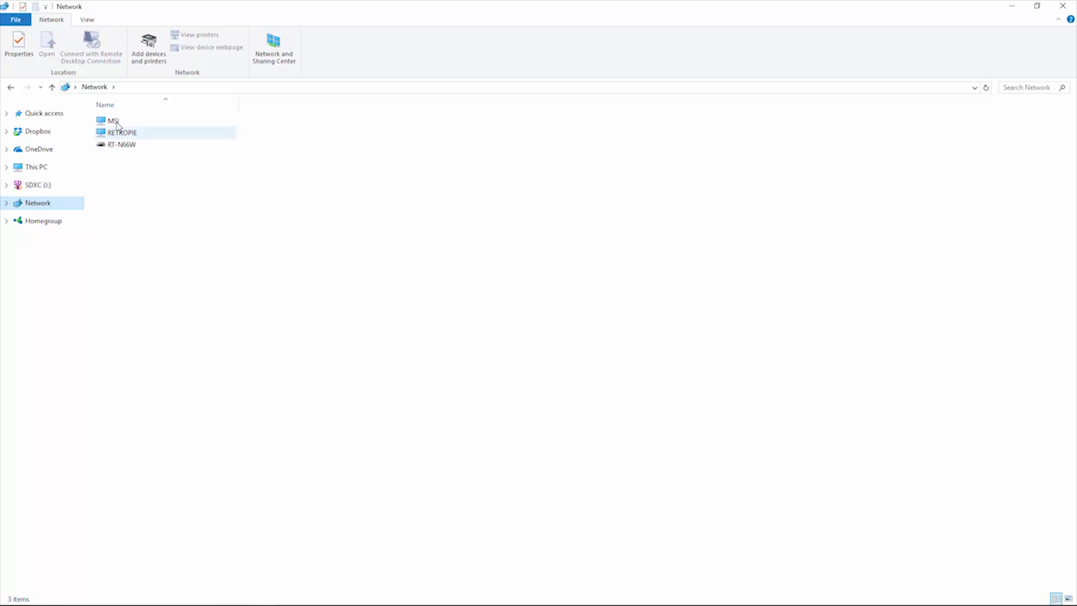
double_click(120, 133)
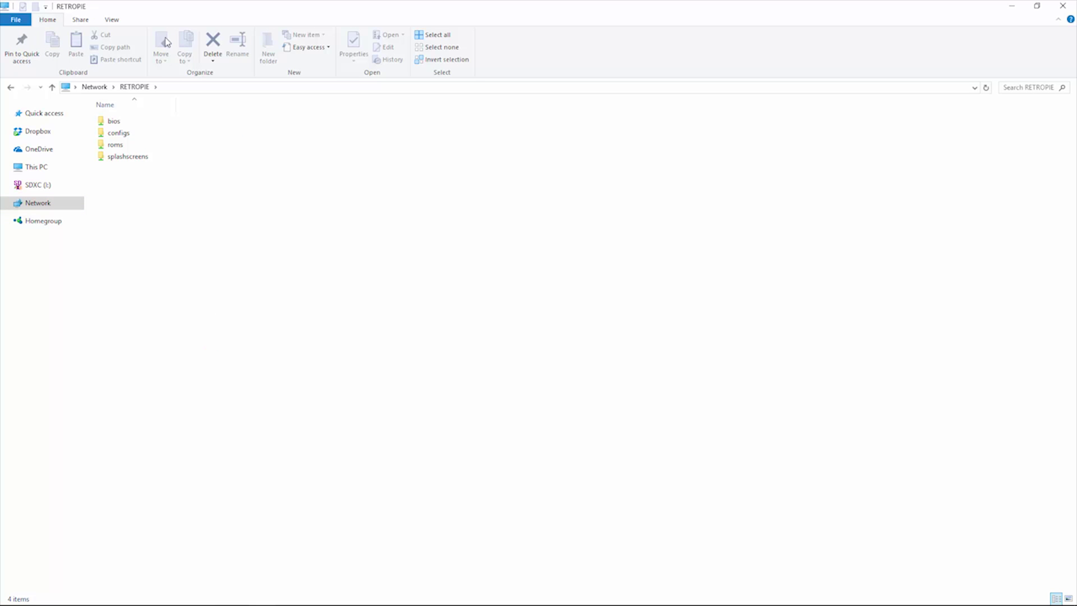
Step: Navigate into configs > dreamcast > mappings on the RETROPIE share
click(128, 136)
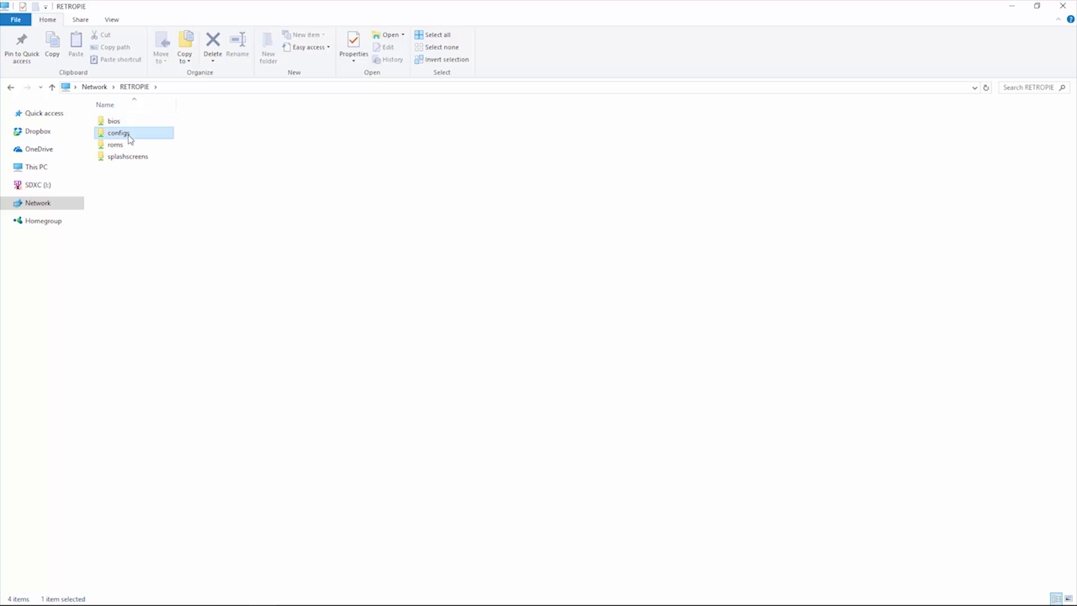
double_click(141, 133)
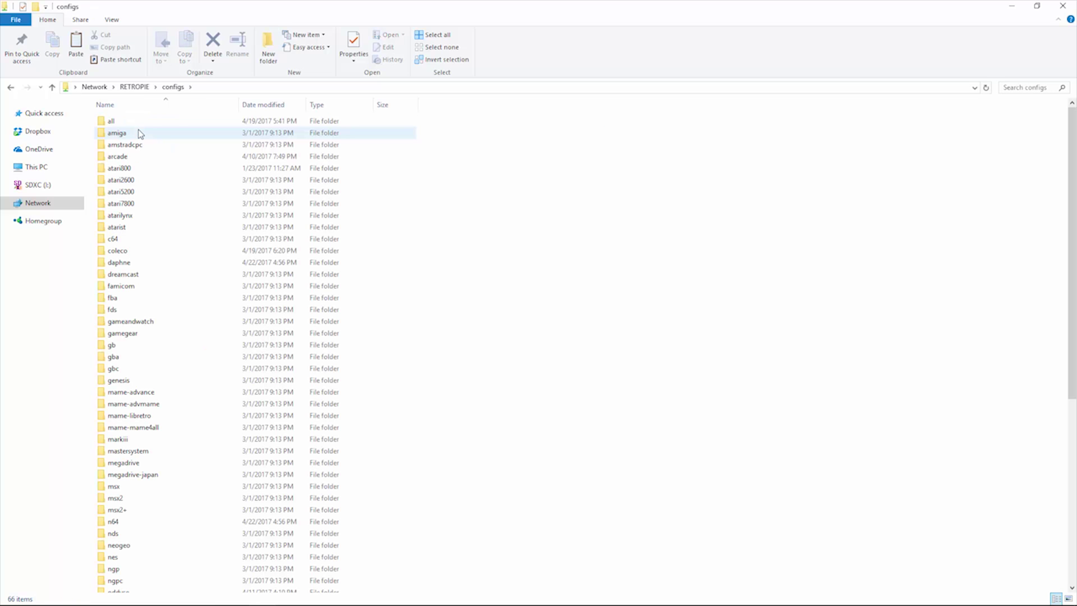
scroll(152, 253, down, 2)
double_click(149, 221)
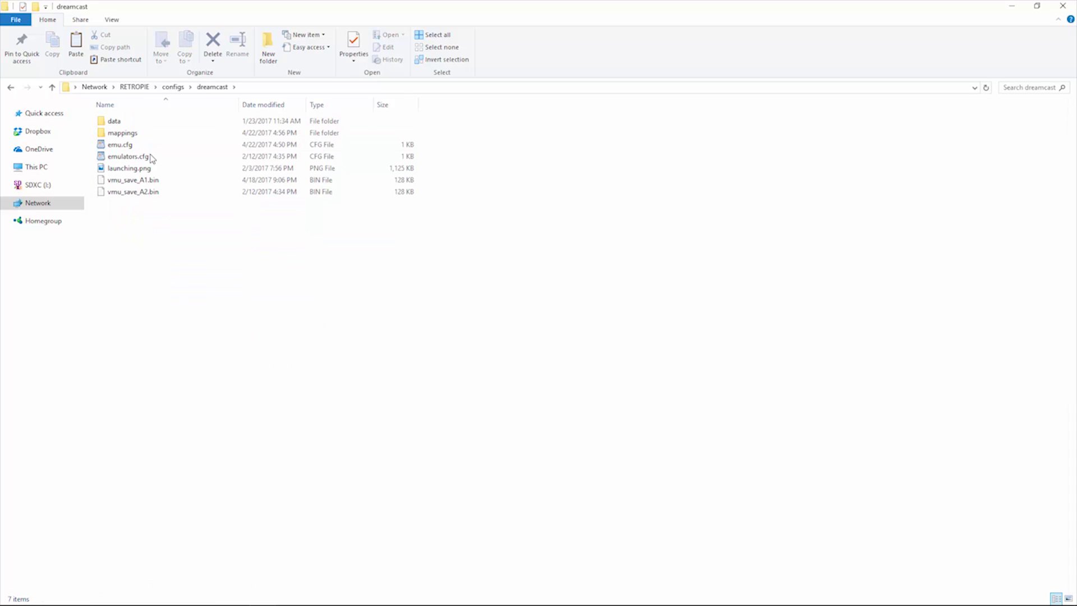
double_click(125, 134)
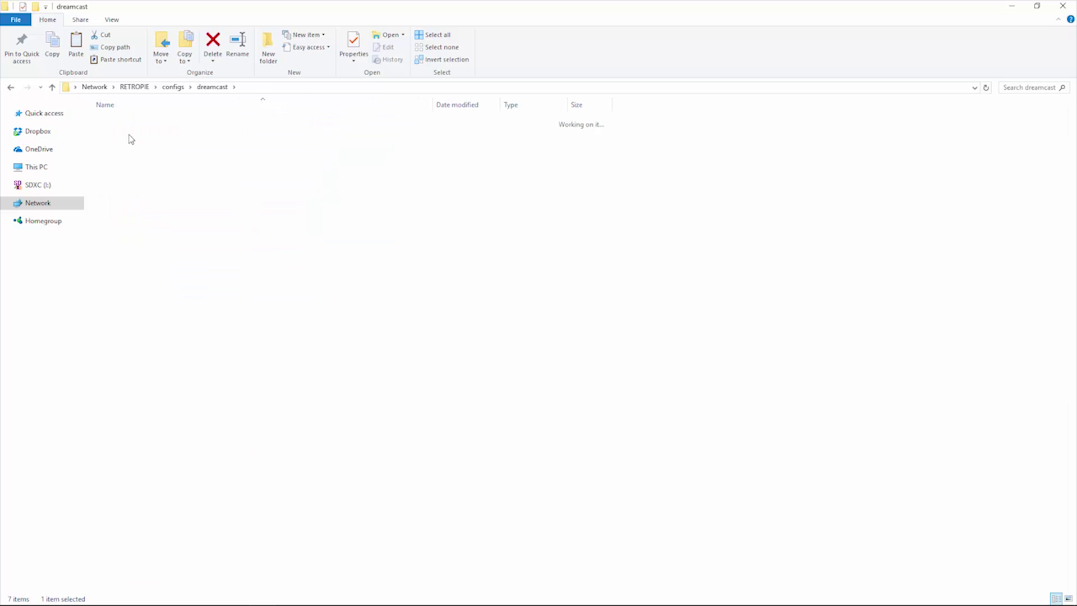
Step: Confirm controller_NintendoWiiRemoteProController.cfg is among the 13 mapping files
drag(185, 323, 144, 119)
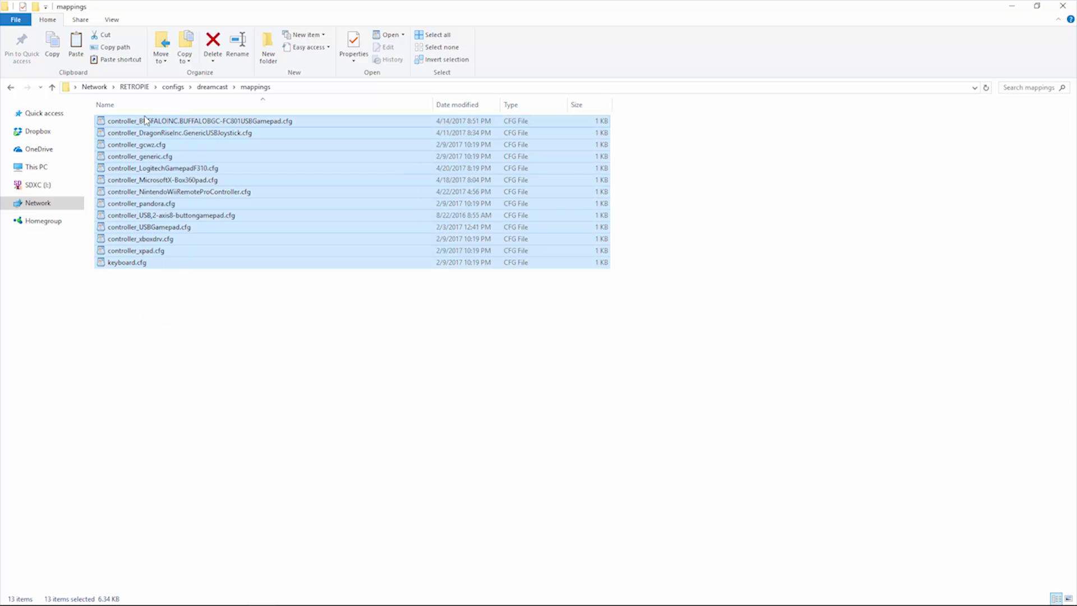
click(316, 308)
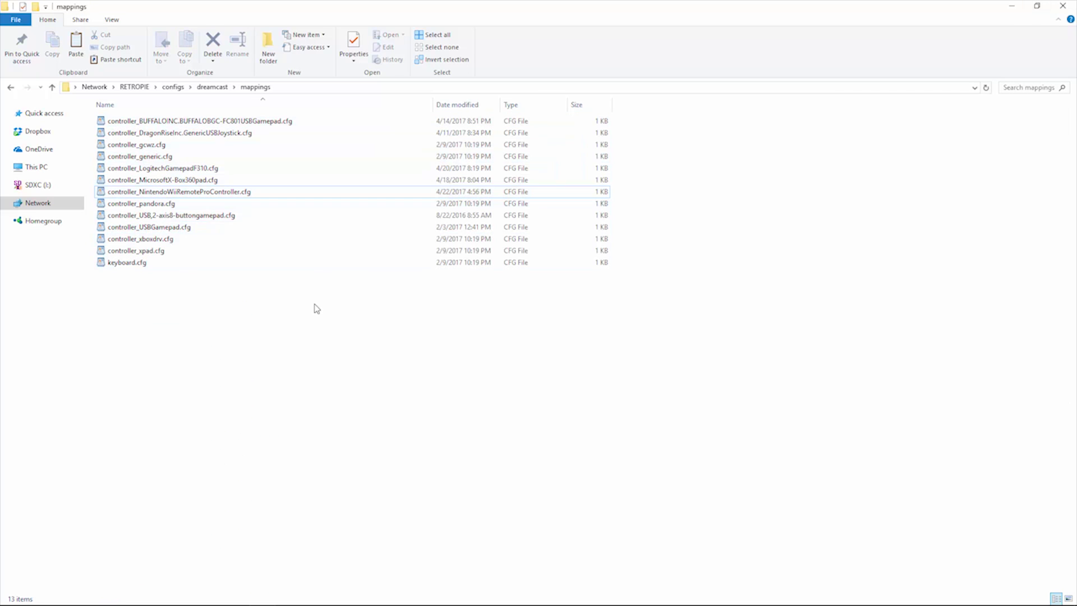
click(221, 192)
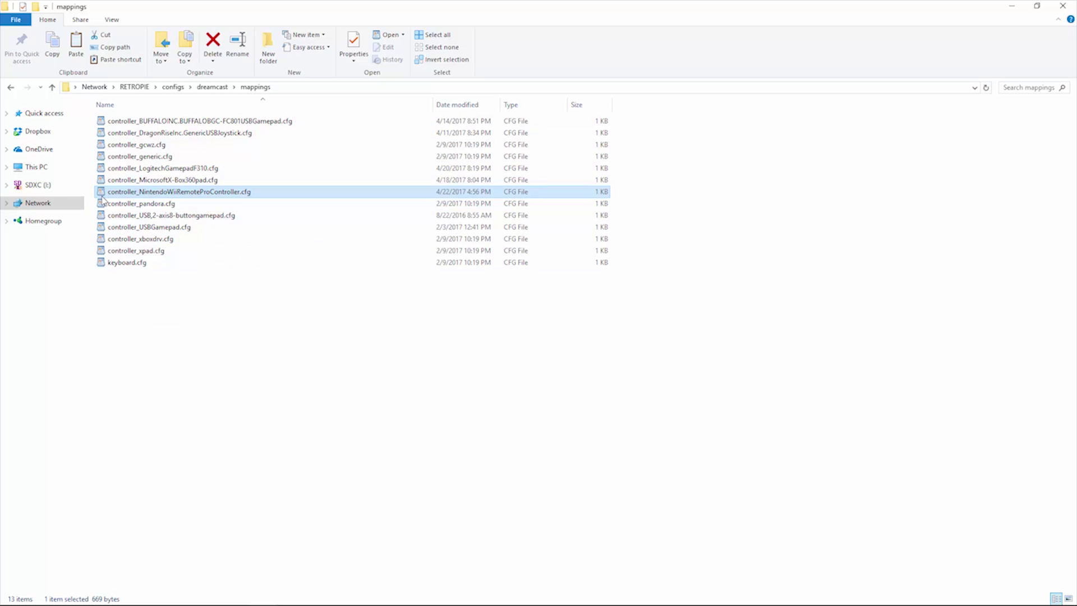
click(259, 271)
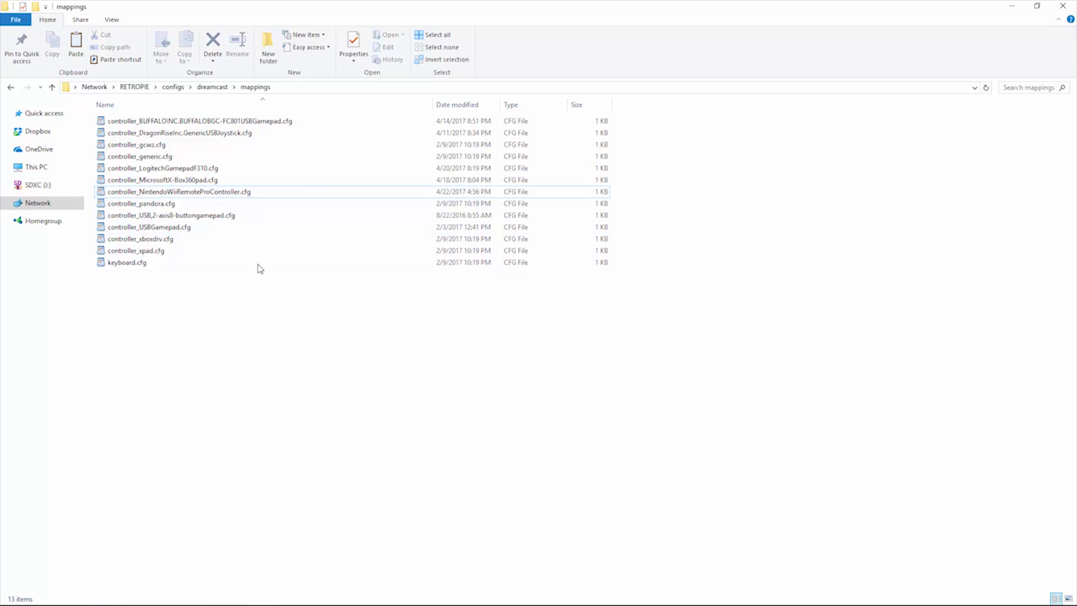
click(241, 192)
click(258, 336)
Step: Return to the configs folder, then launch Attract-Mode with the 'act' command
key(BackSpace)
key(BackSpace)
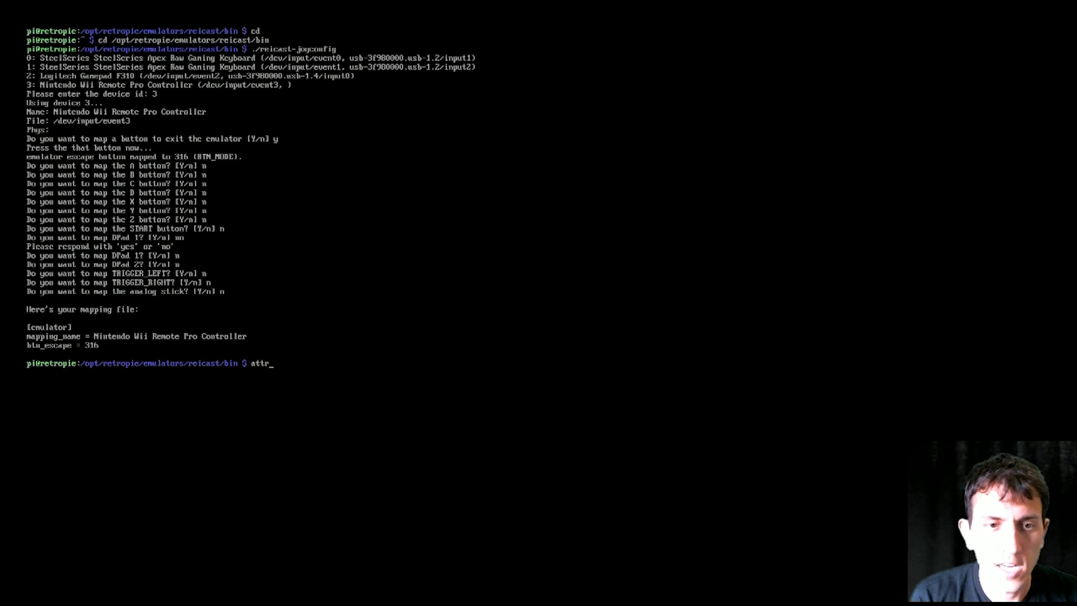
text(act)
key(Return)
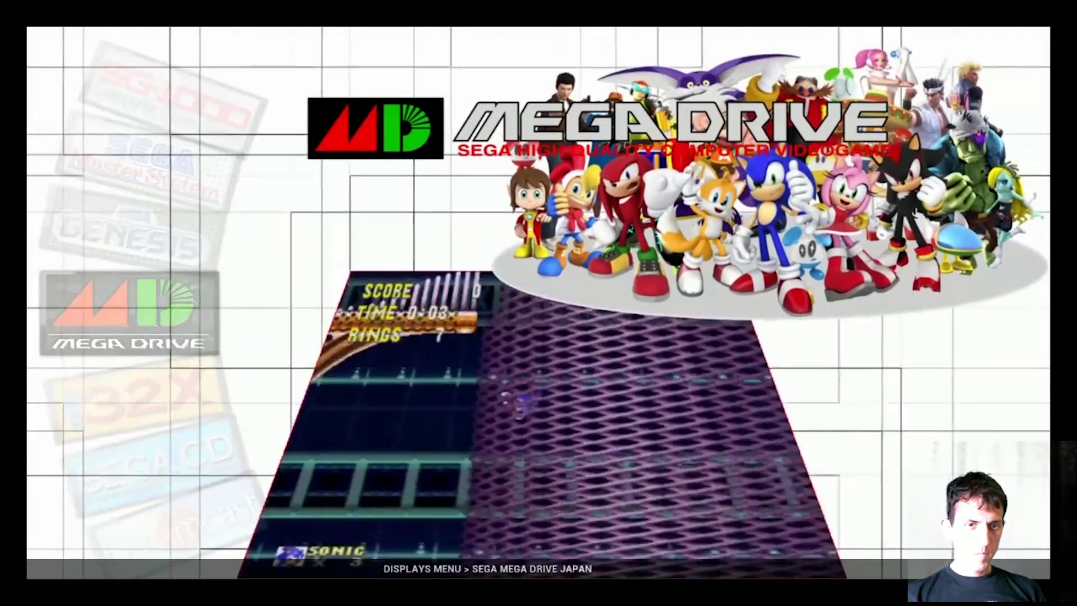
Step: Move from Mega Drive past 32X to Sega Dreamcast and launch Power Stone from its list
key(Down)
key(Down)
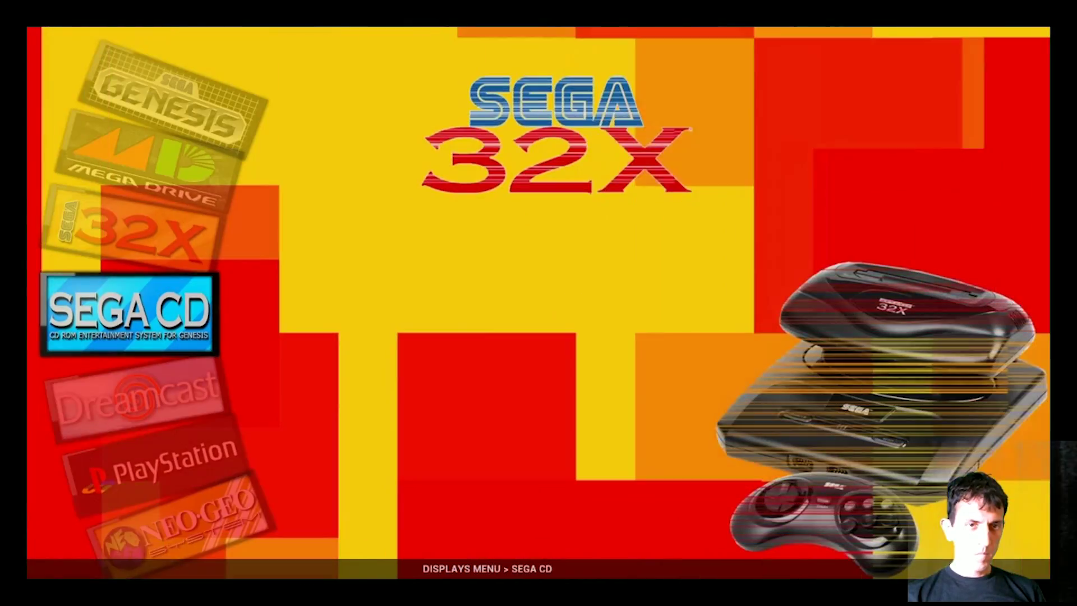
key(Down)
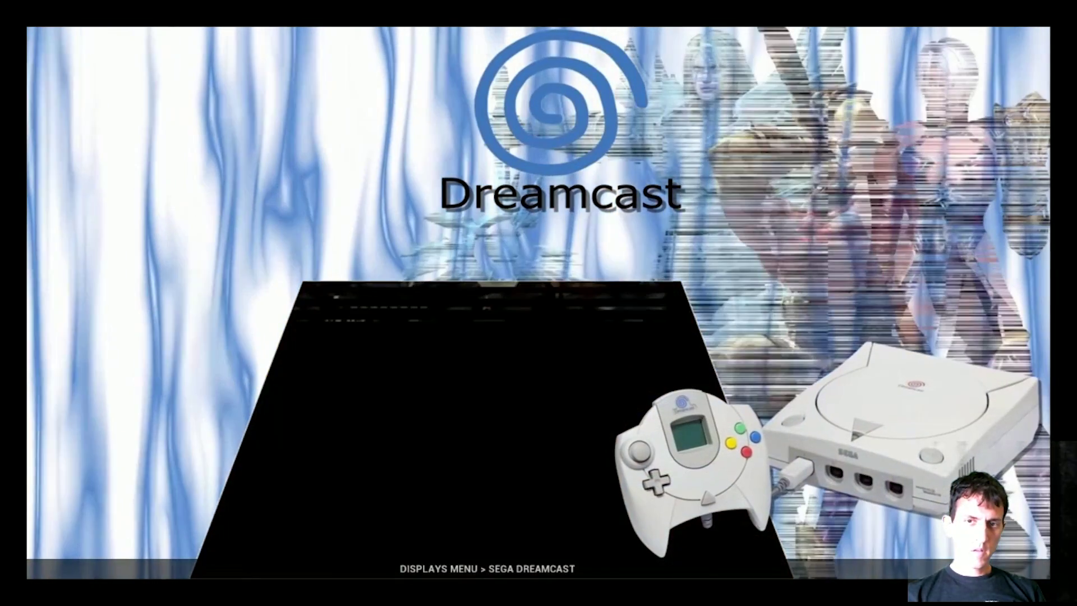
key(Return)
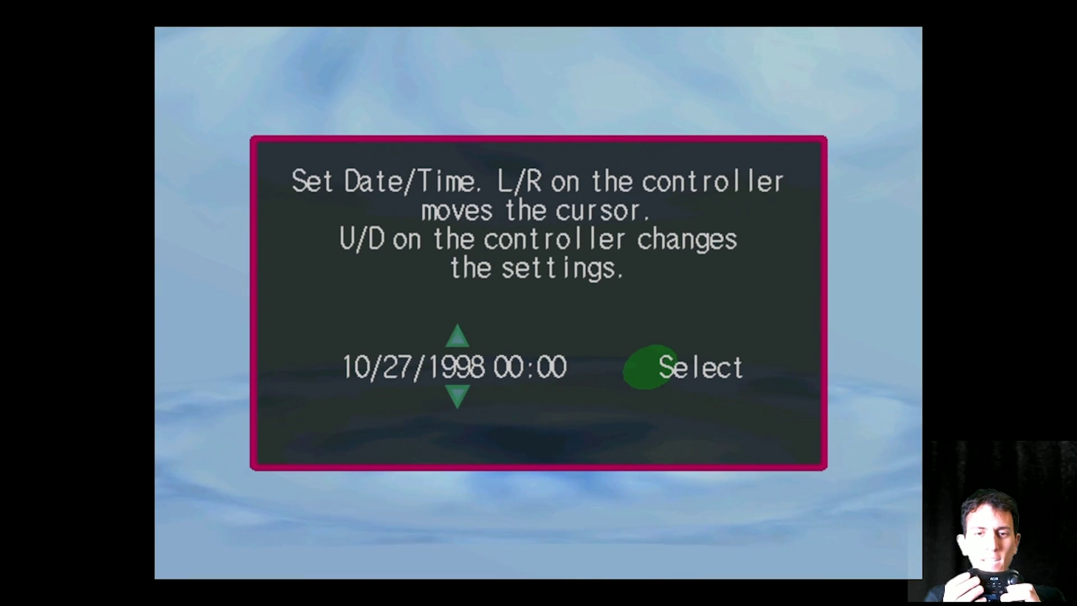
key(Right)
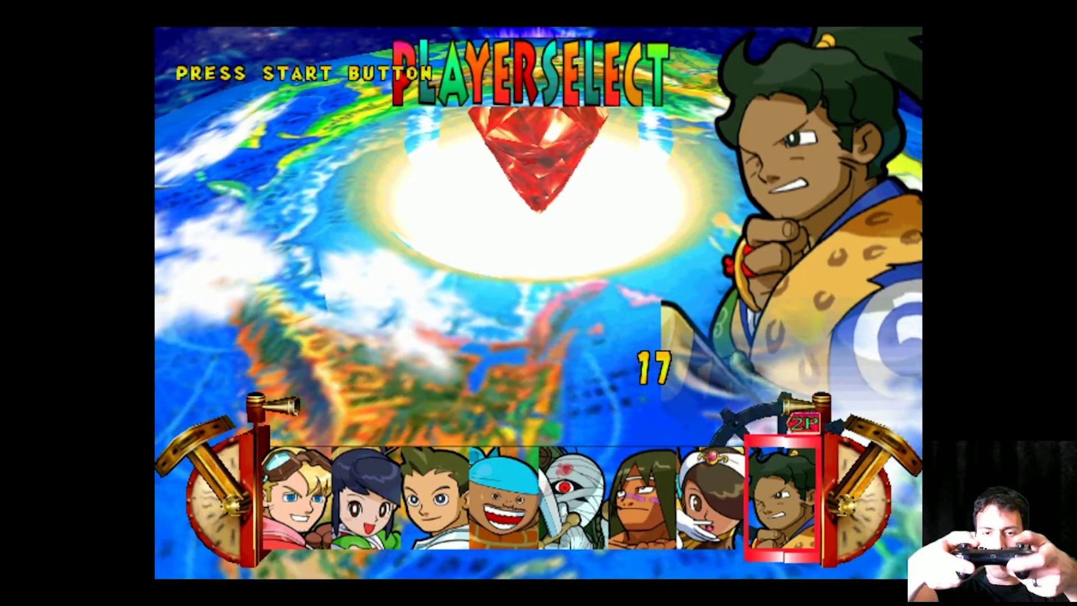
Step: Move the player-select cursor onto the third fighter and confirm it
key(Right)
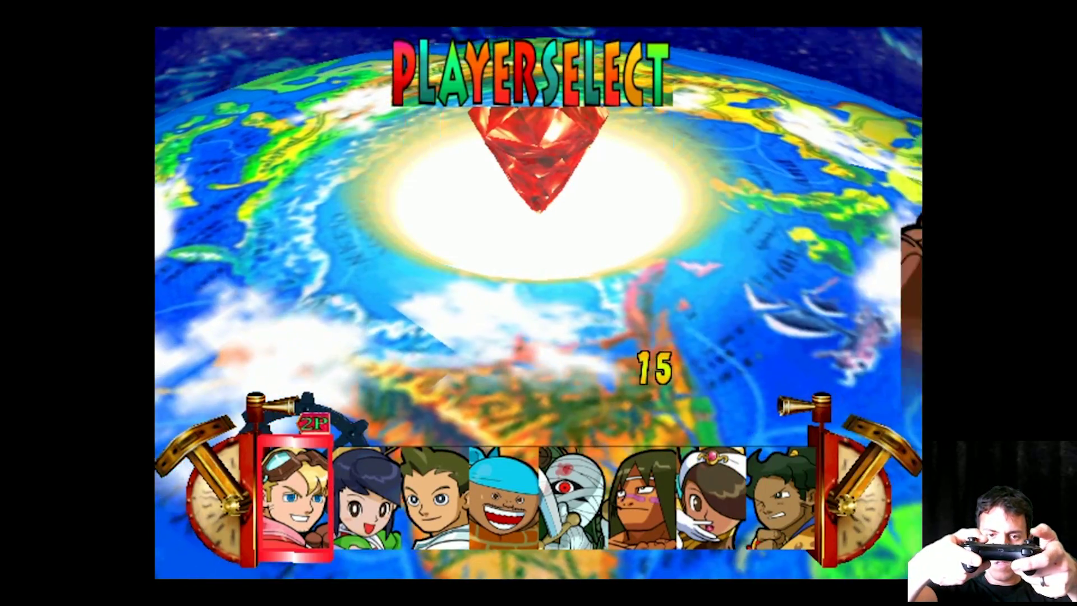
key(Left)
key(Left)
key(Left)
key(Left)
key(Left)
key(Left)
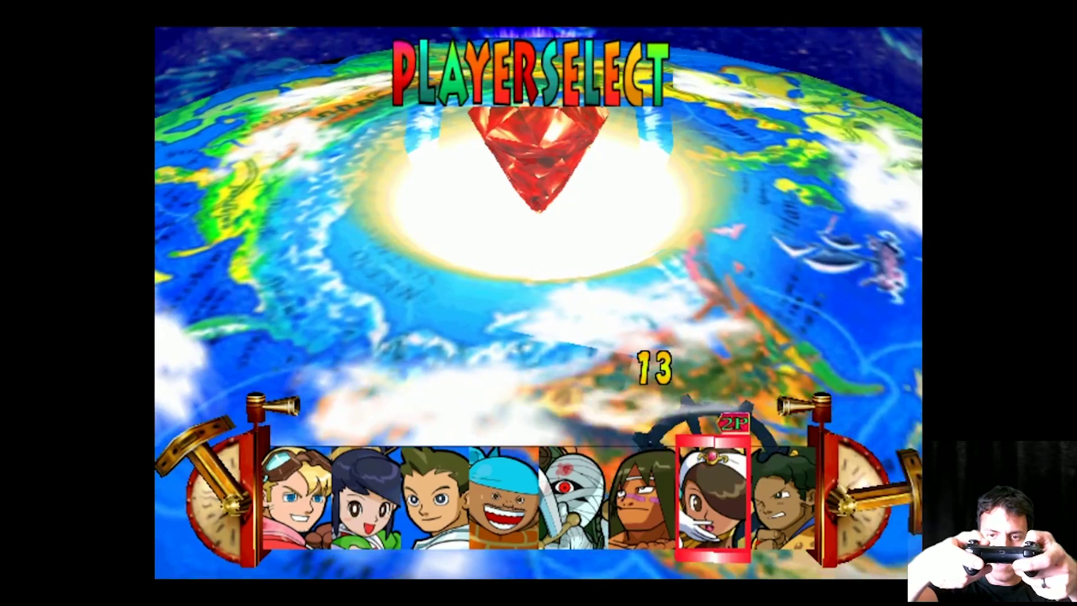
key(Right)
key(Right)
key(Right)
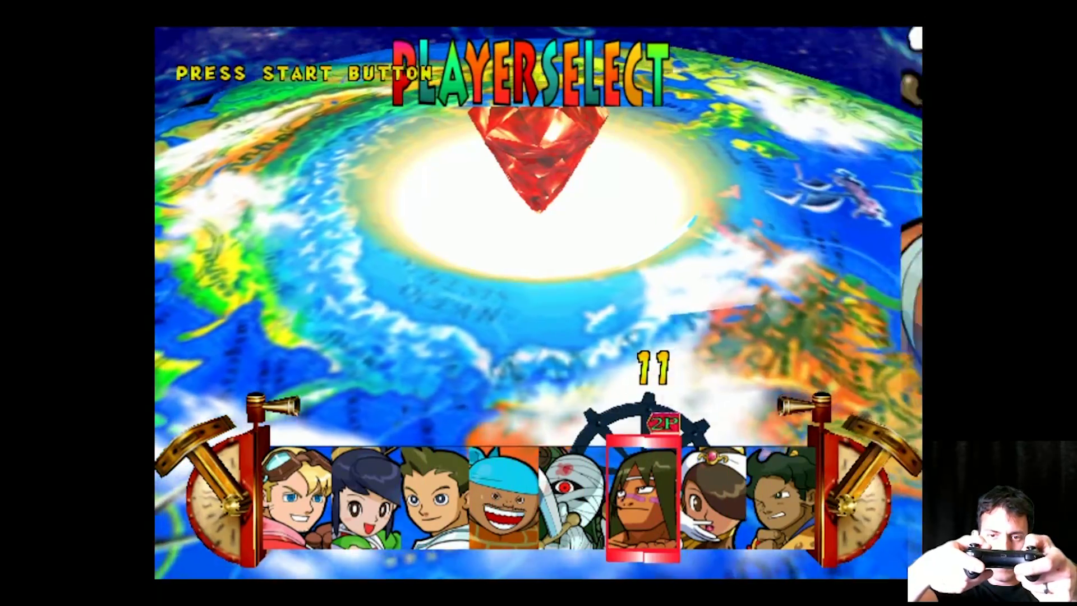
key(Left)
key(Left)
key(Left)
key(Left)
key(Right)
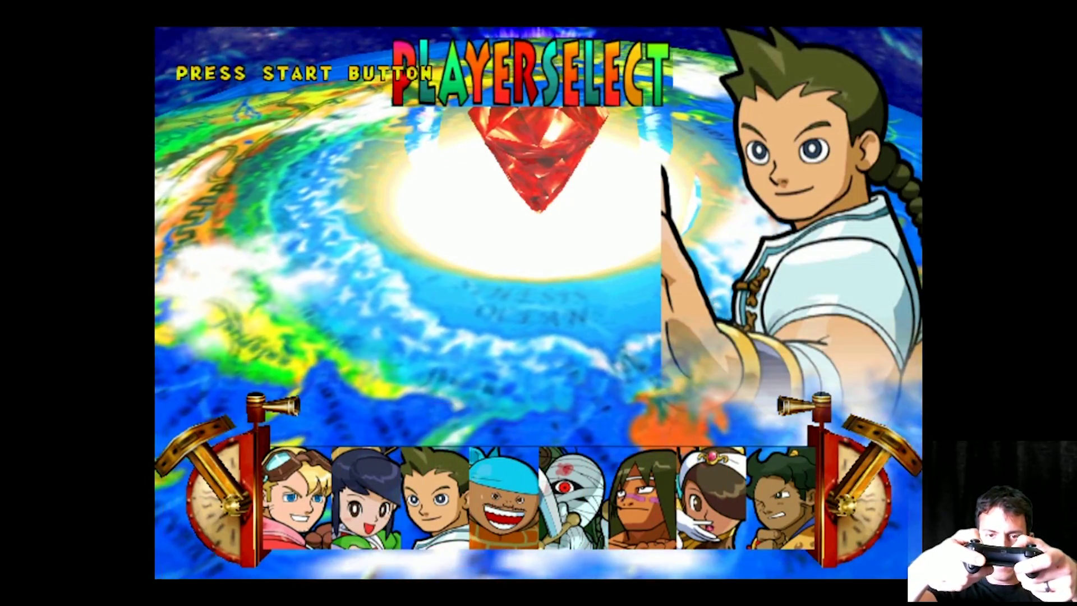
key(Return)
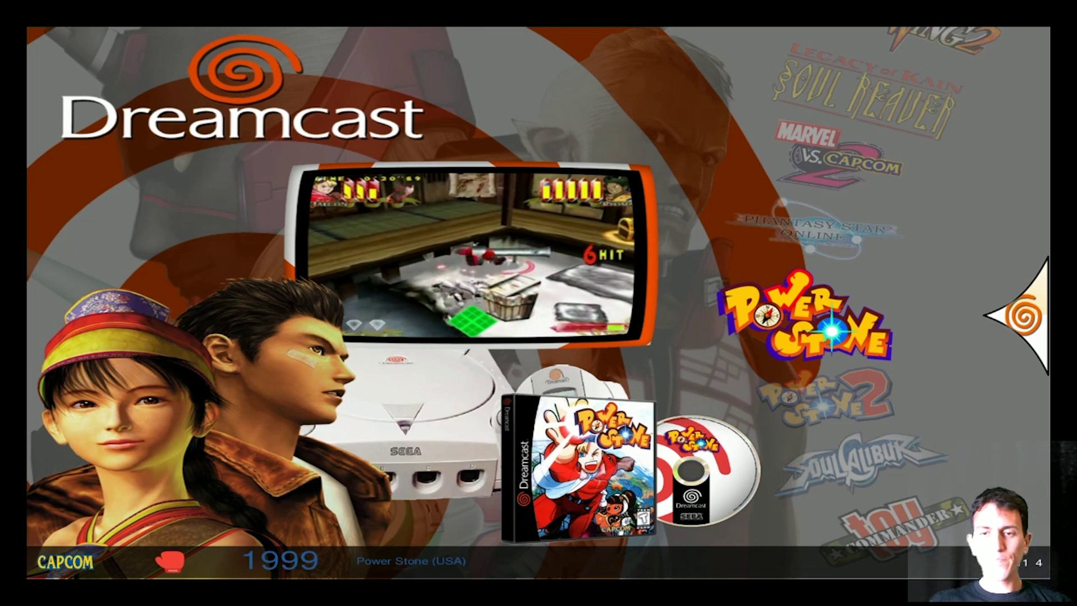
Step: Scroll the Dreamcast list through Phantasy Star Online, Marvel vs. Capcom 2, Soul Reaver and Soul Calibur
key(Up)
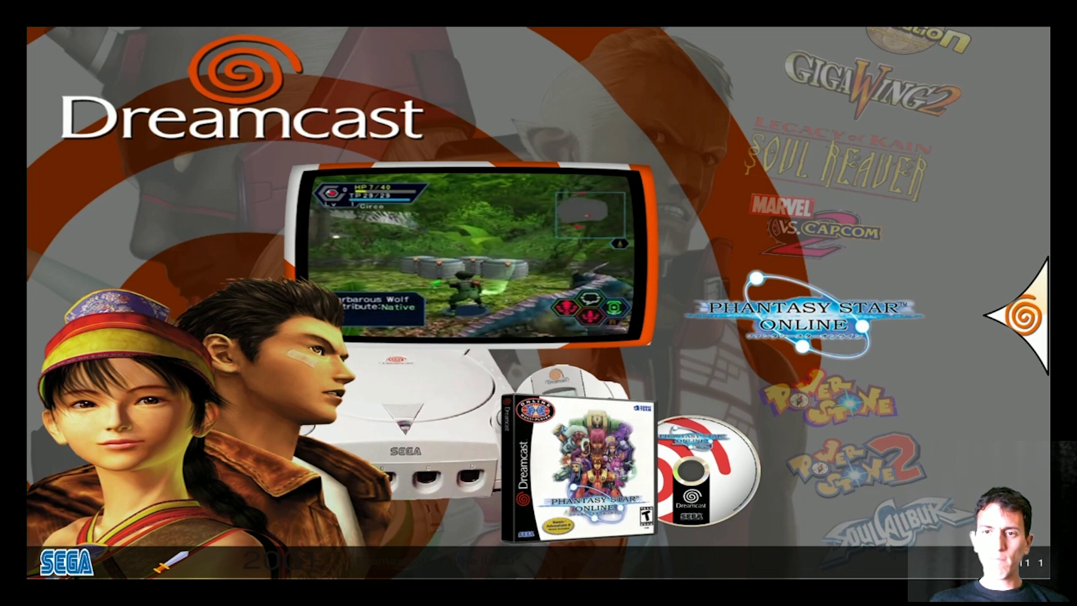
key(Up)
key(Up)
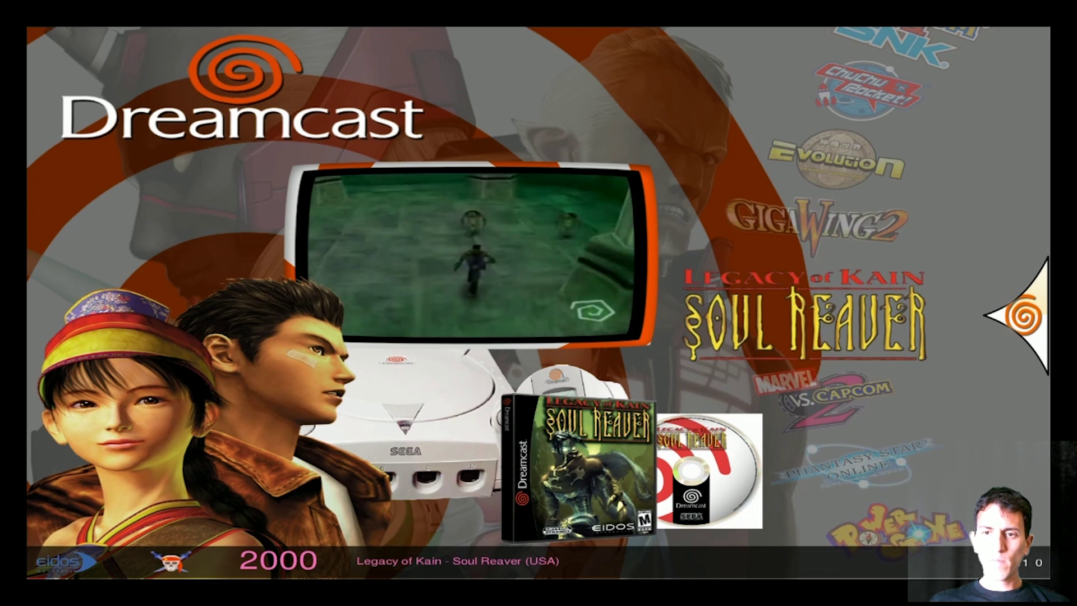
key(Up)
key(Up)
key(Up)
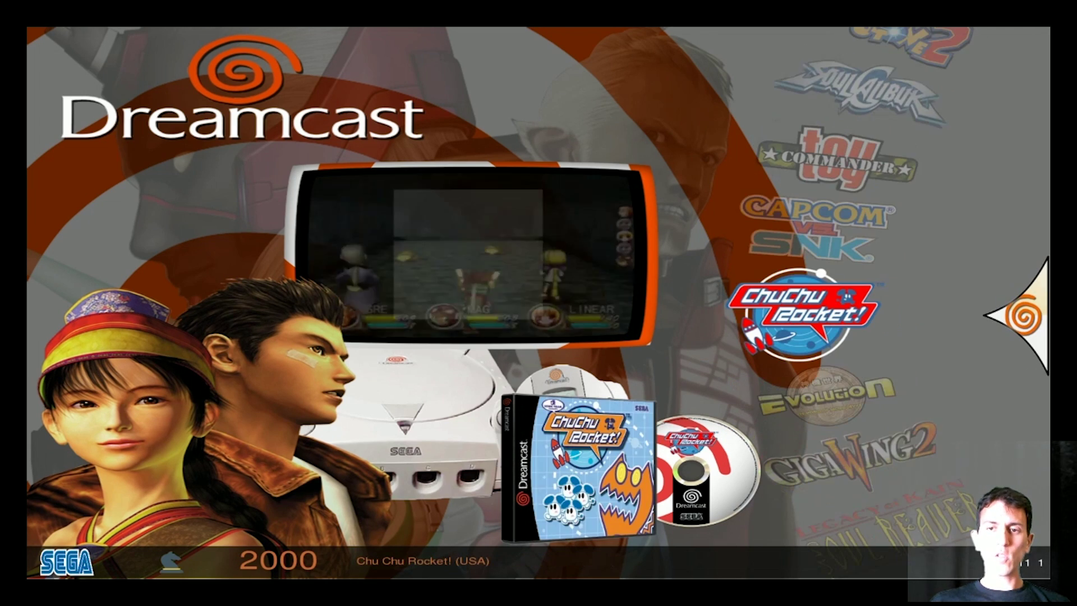
key(Up)
key(Up)
key(Up)
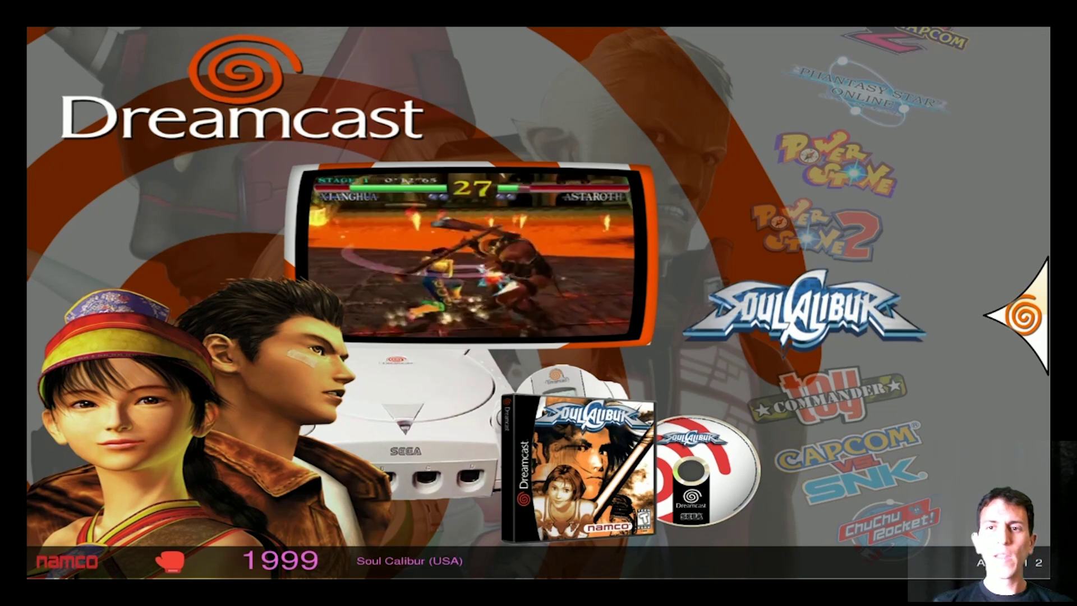
key(Up)
key(Up)
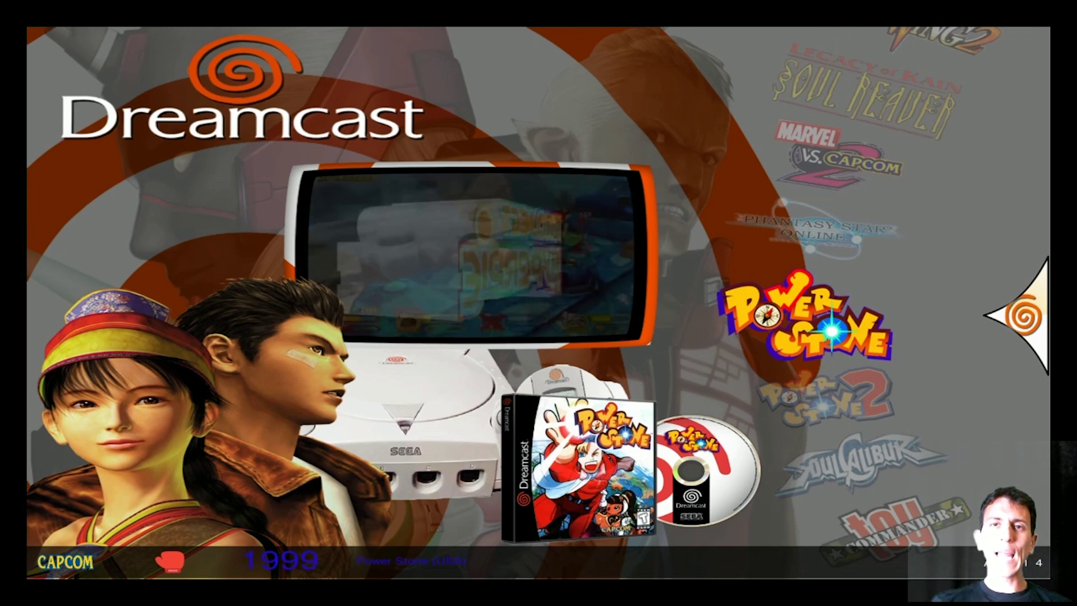
key(Up)
key(Up)
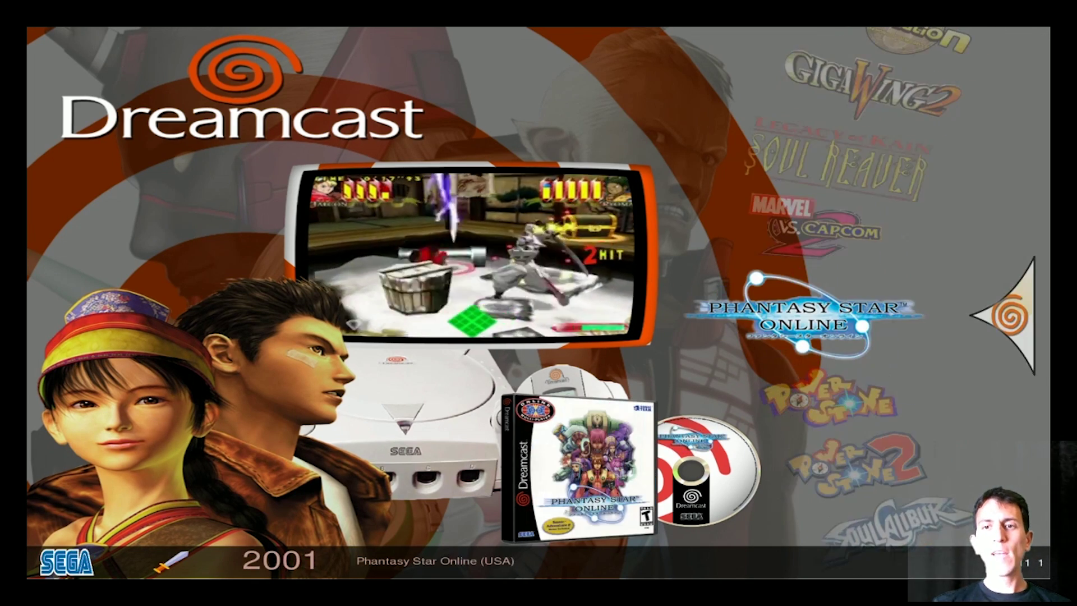